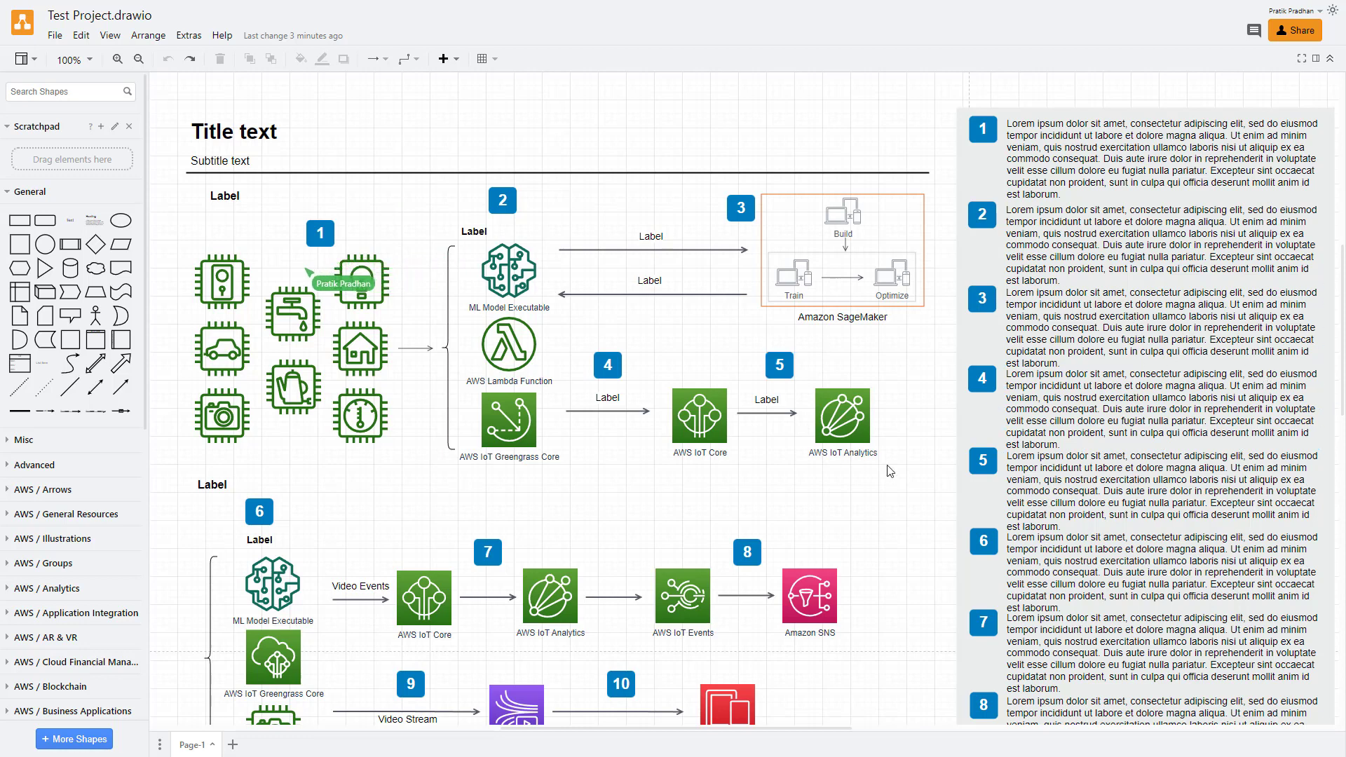
# Select the AWS IoT Analytics icon and open the Test Project diagram's Share dialog
pyautogui.click(843, 412)
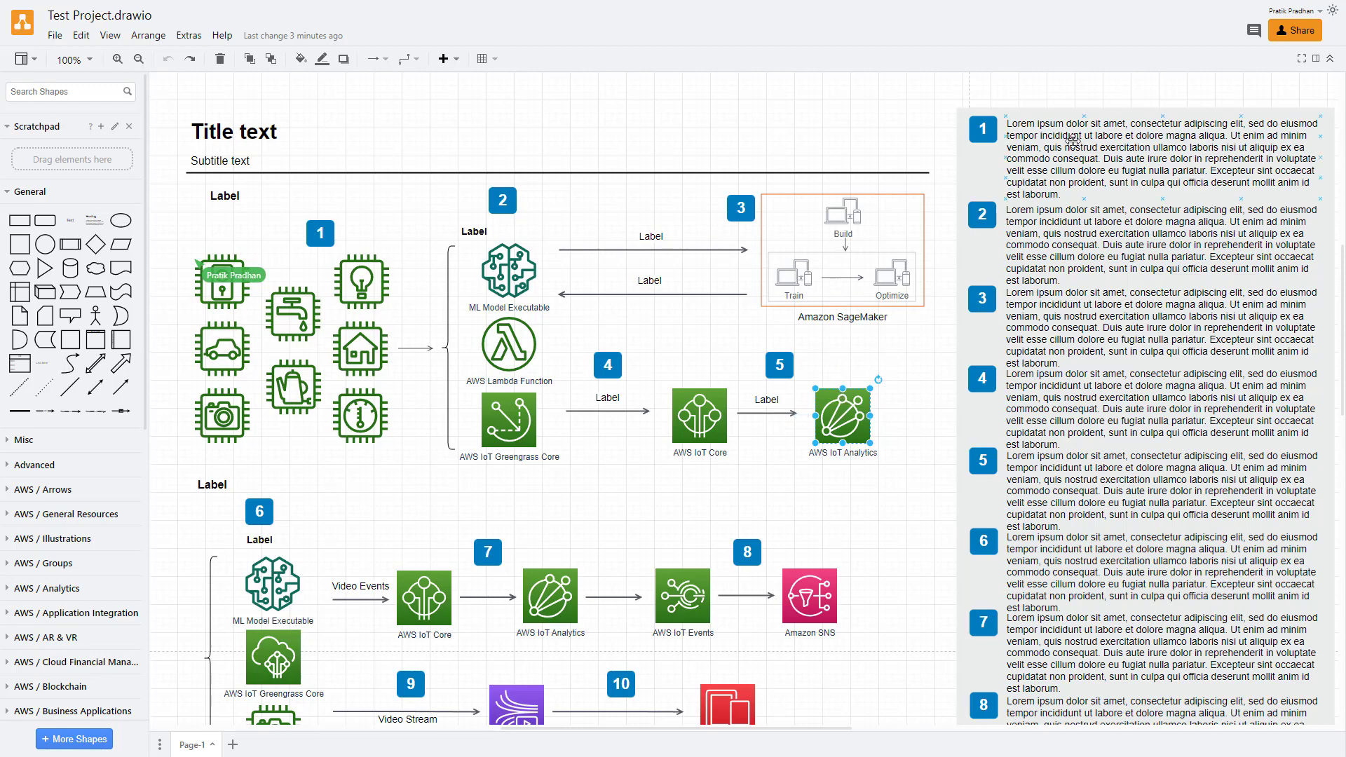
pyautogui.click(1295, 29)
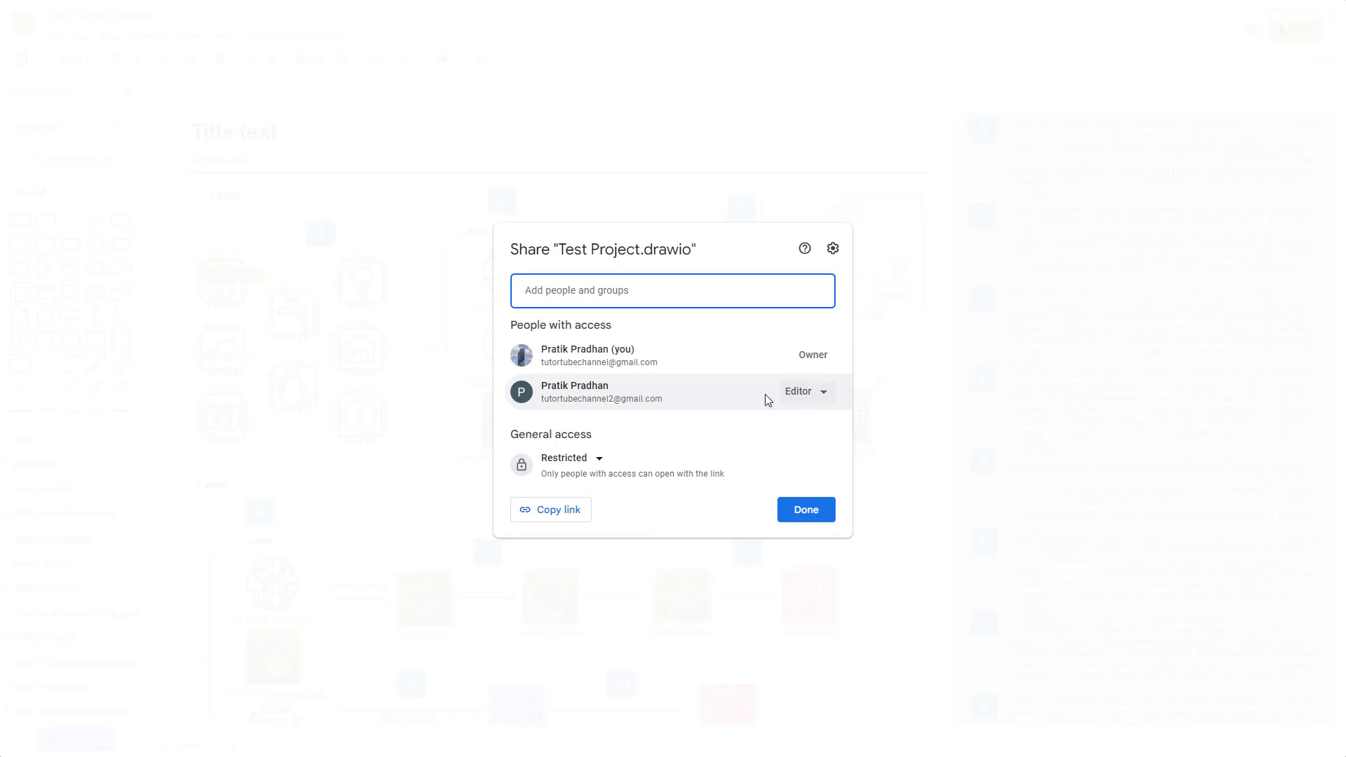
# Set the second collaborator's role to Commenter in the Share dialog and save it
pyautogui.click(824, 392)
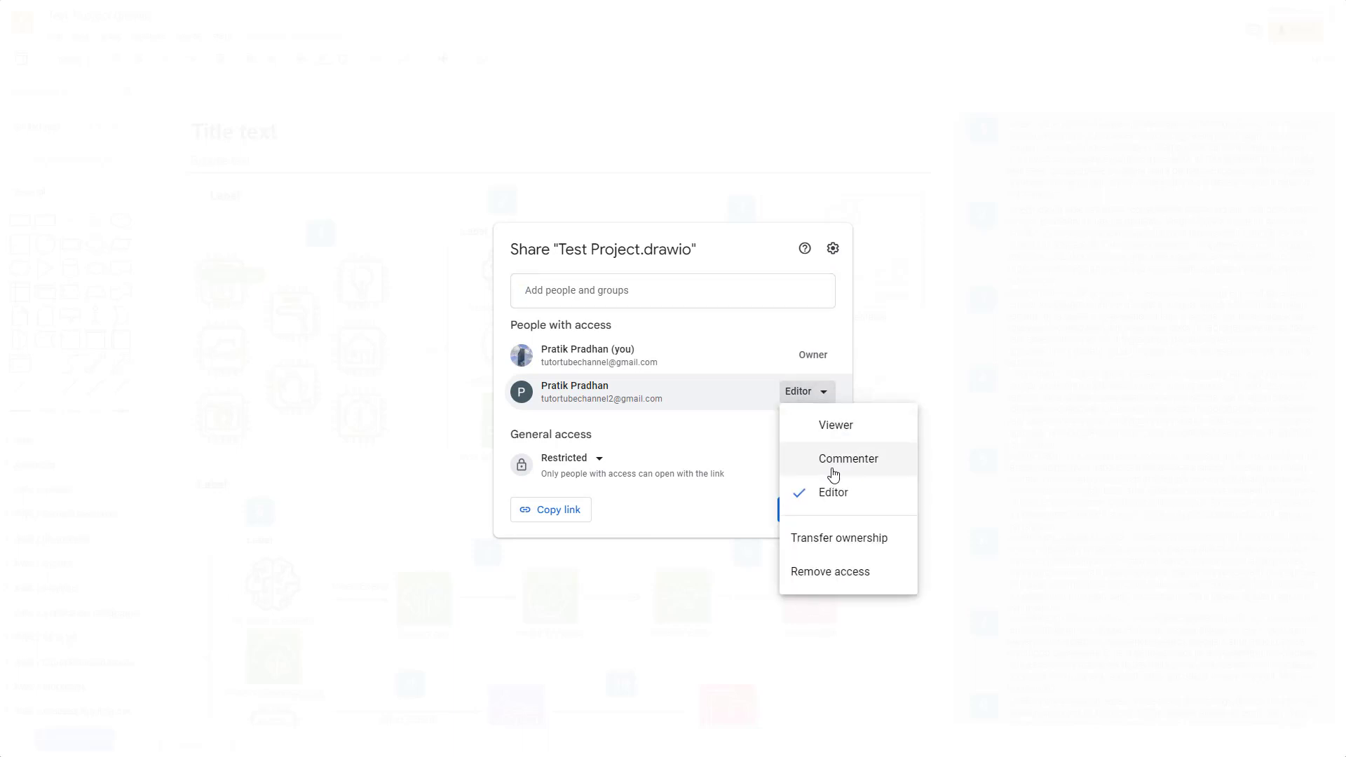
pyautogui.click(834, 463)
pyautogui.click(818, 391)
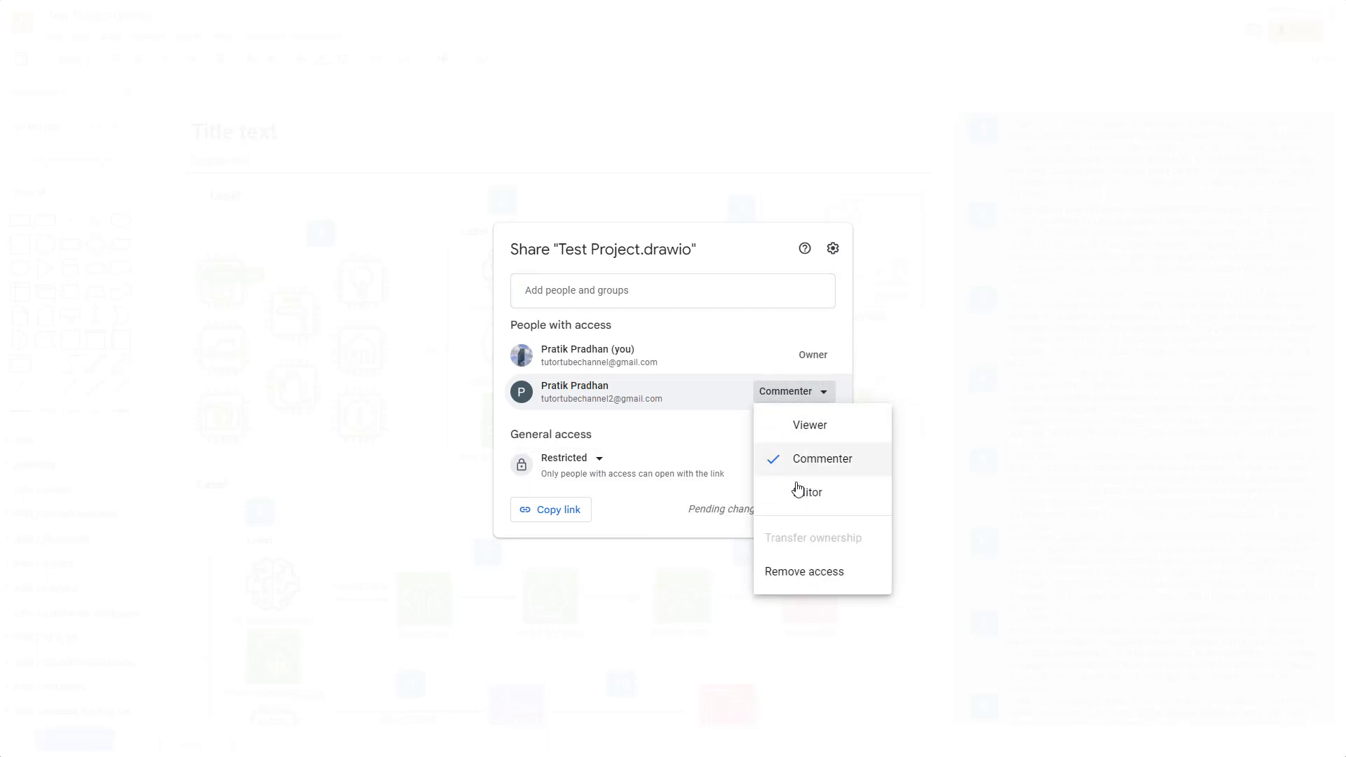
pyautogui.click(824, 461)
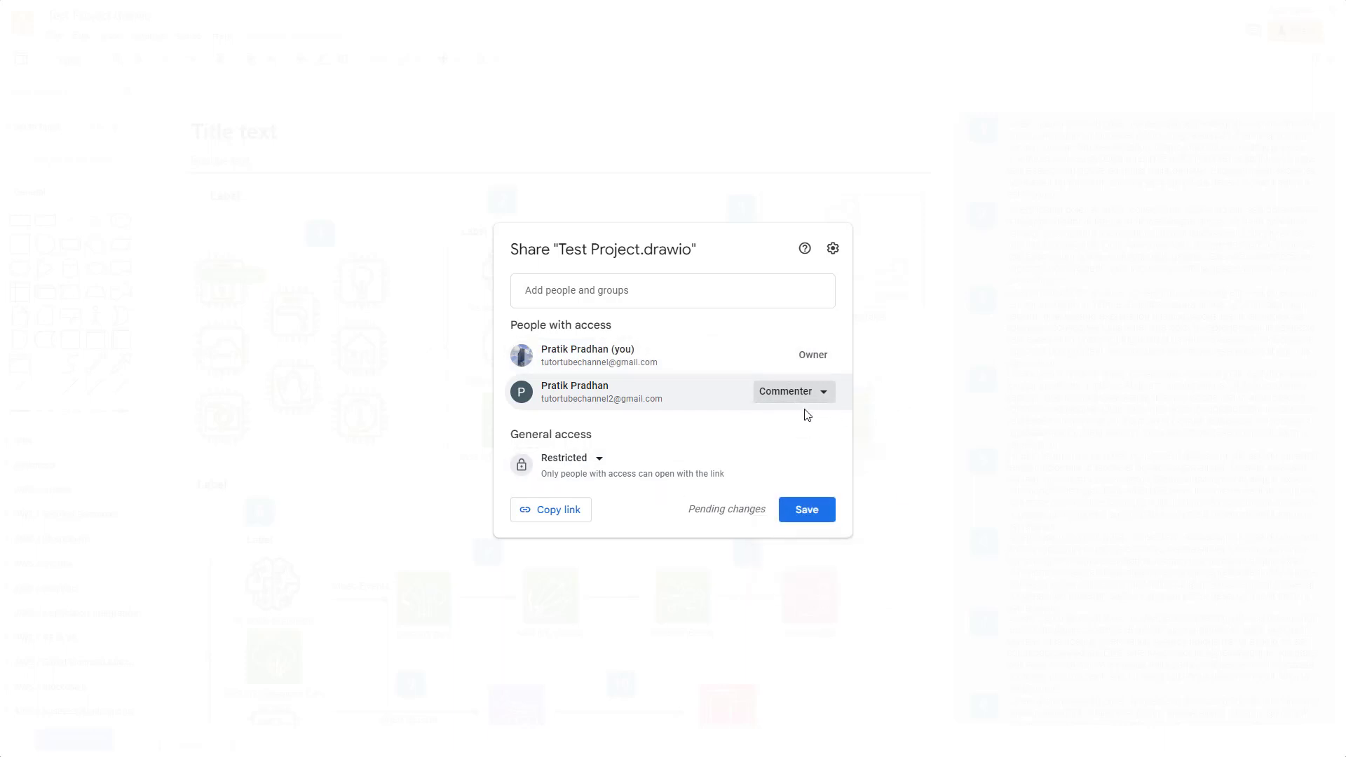
pyautogui.click(807, 510)
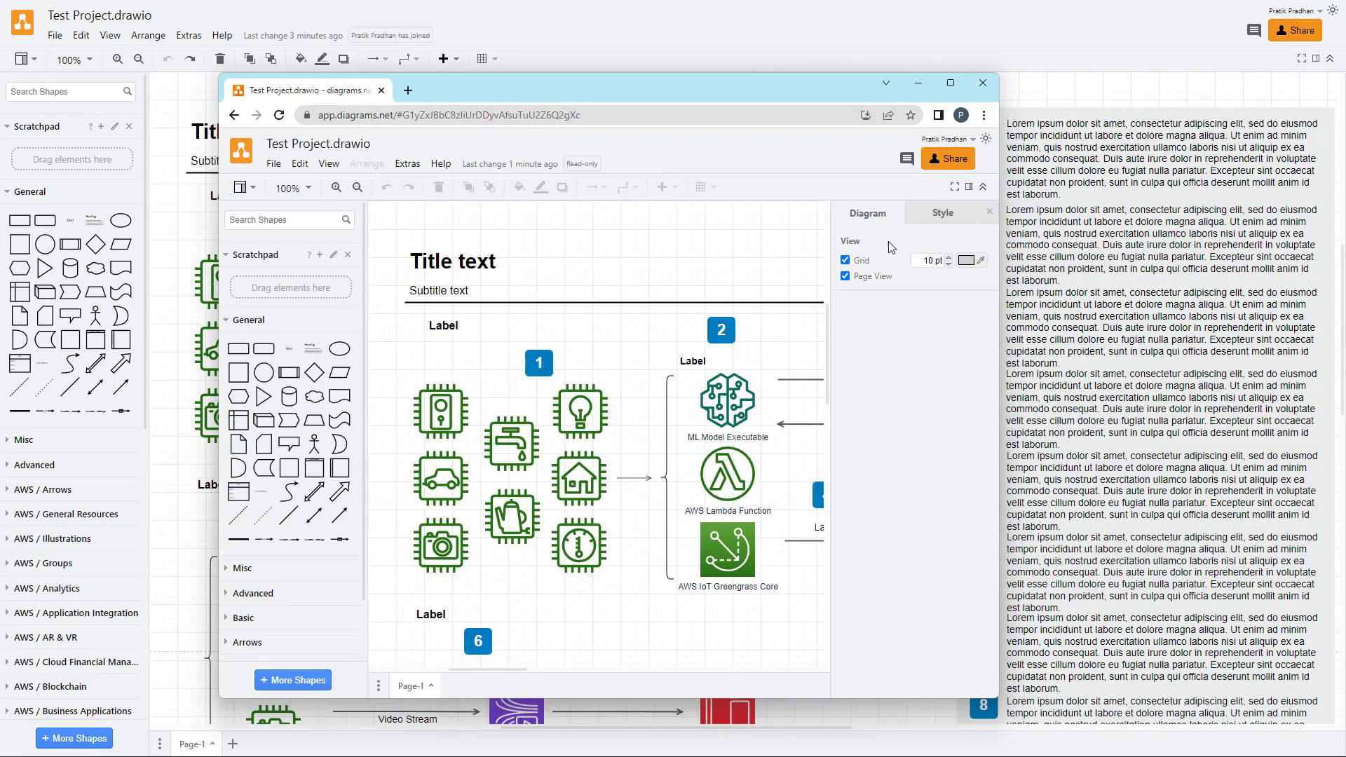
# Show the Comments panel in the commenter's read-only browser window
pyautogui.click(908, 160)
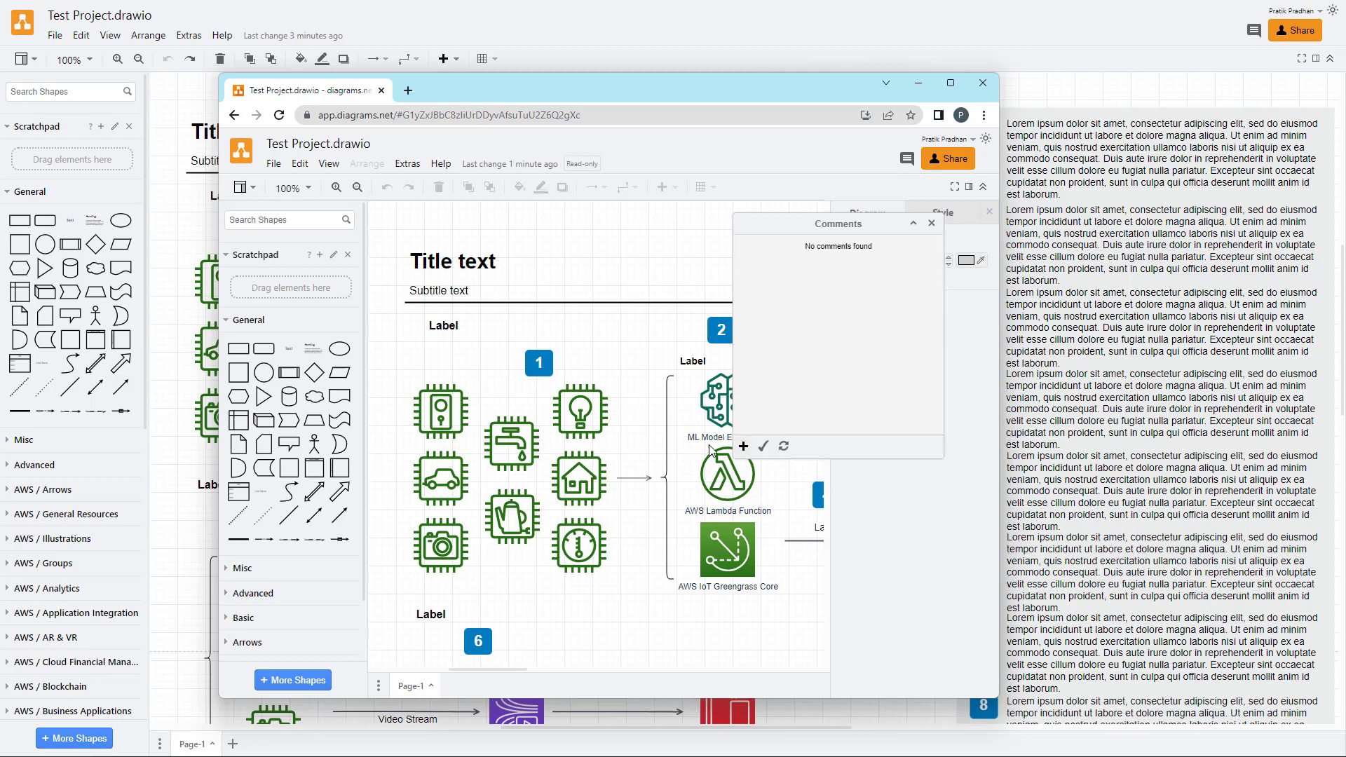
# Post 'Change the graphics to simple once' and 'Remove the numbers', then leave the commenter's window
pyautogui.click(744, 448)
pyautogui.write('Change the graph')
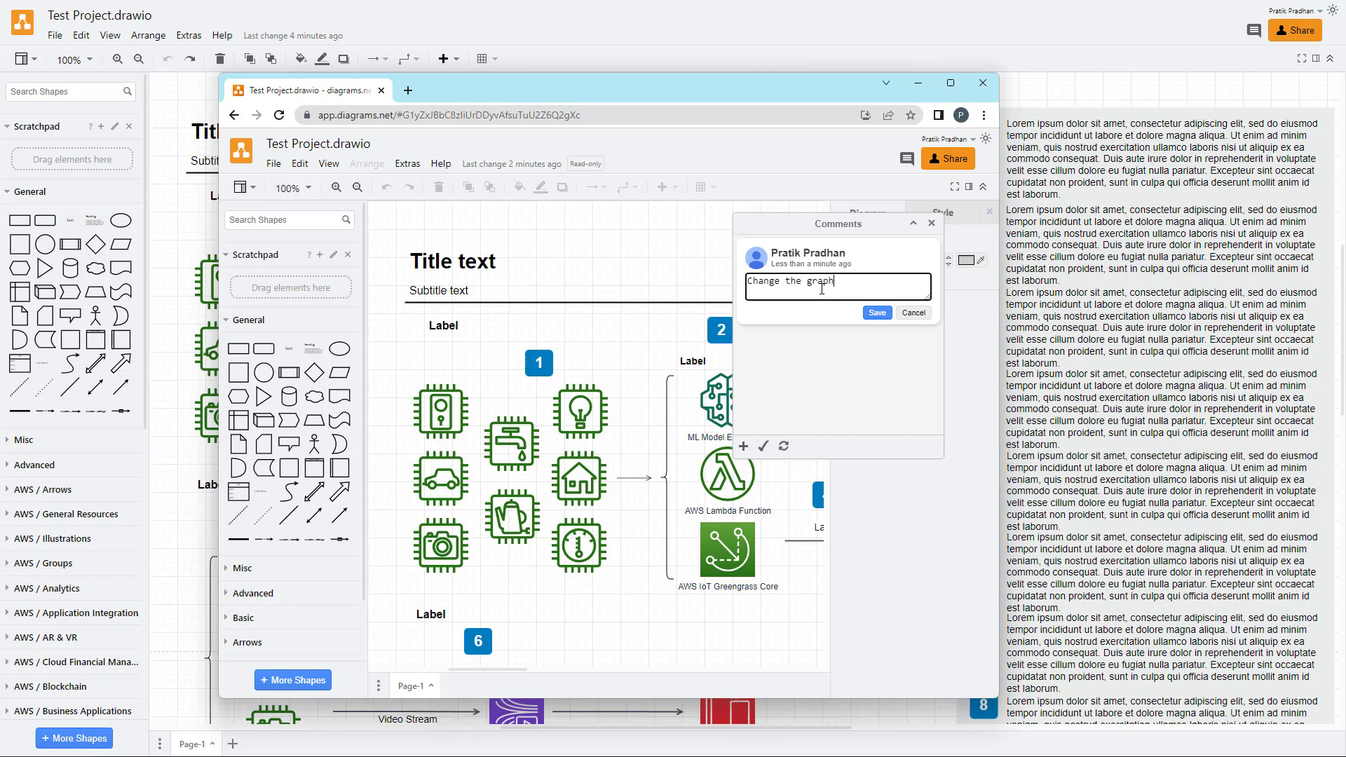
pyautogui.write('ics to simple ')
pyautogui.write('once')
pyautogui.click(877, 312)
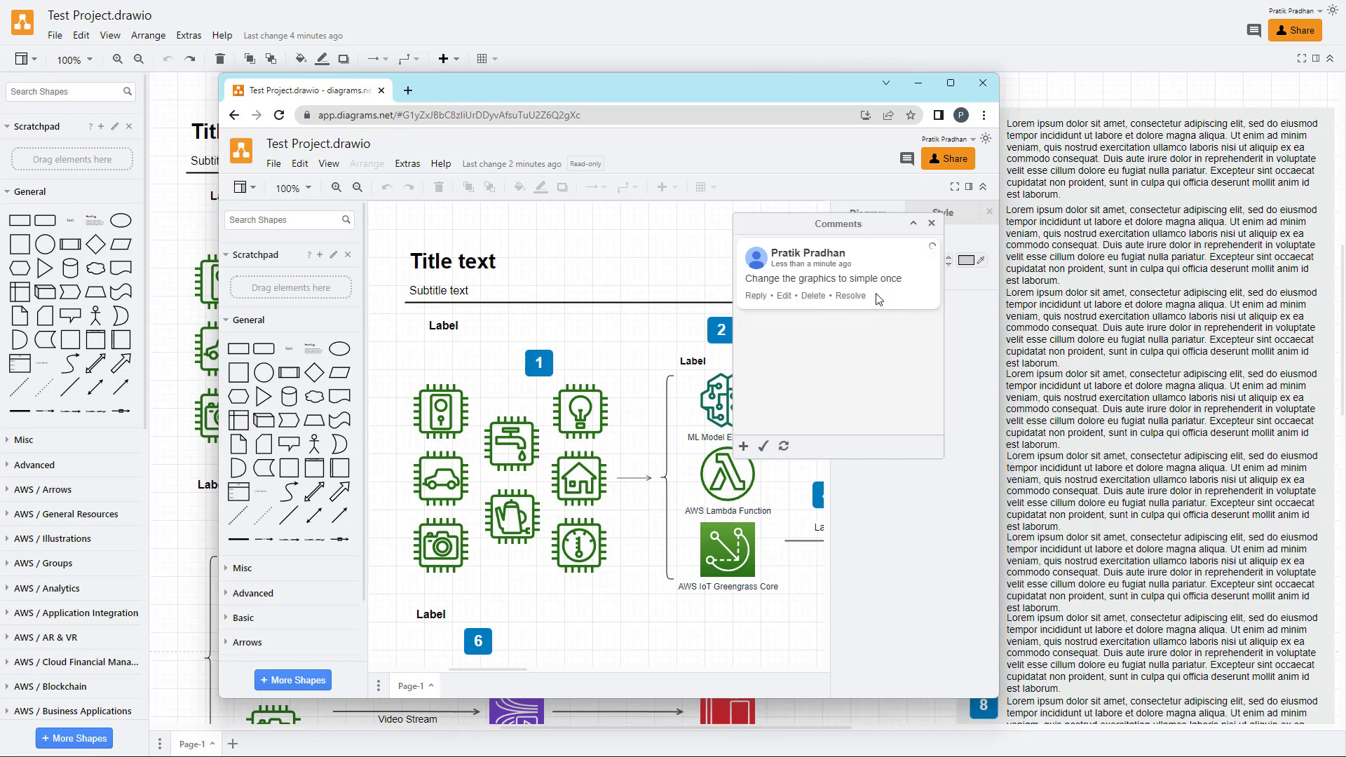
pyautogui.click(744, 447)
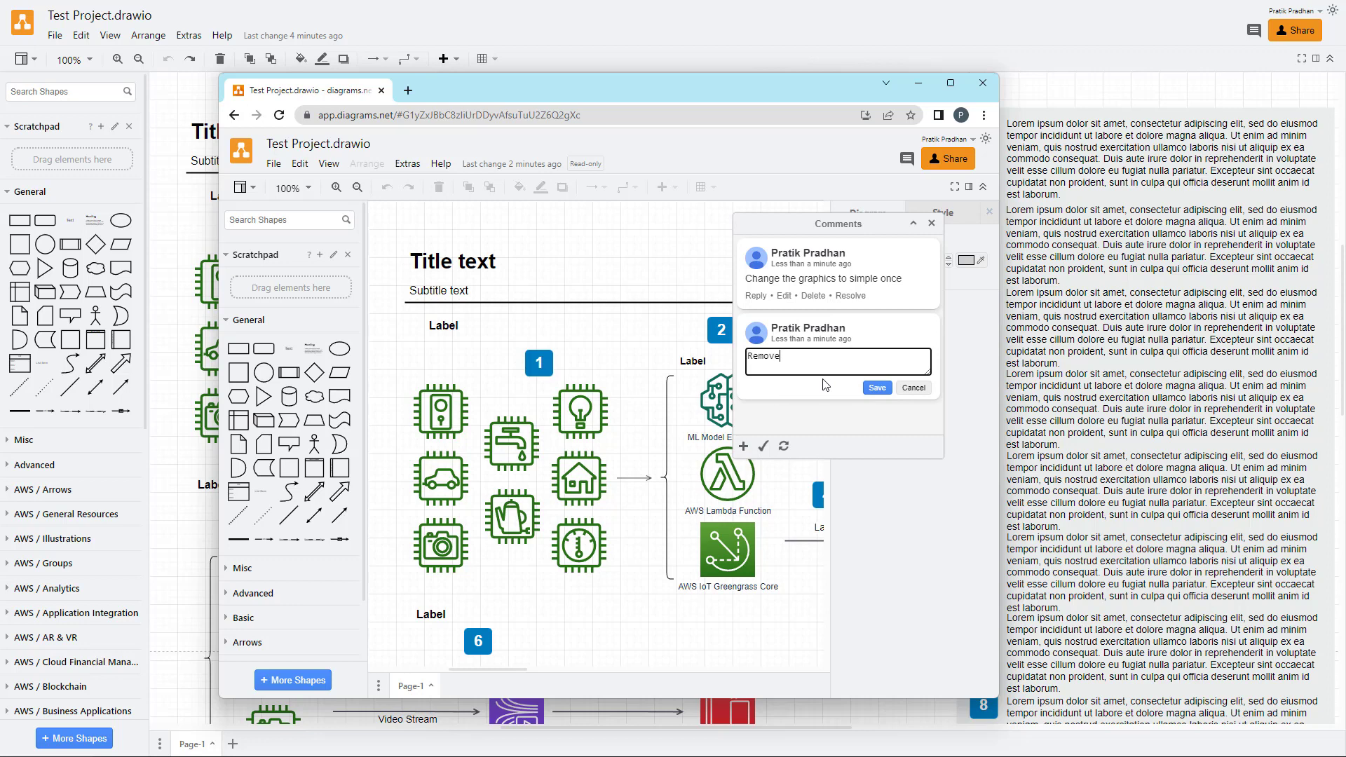
pyautogui.click(877, 388)
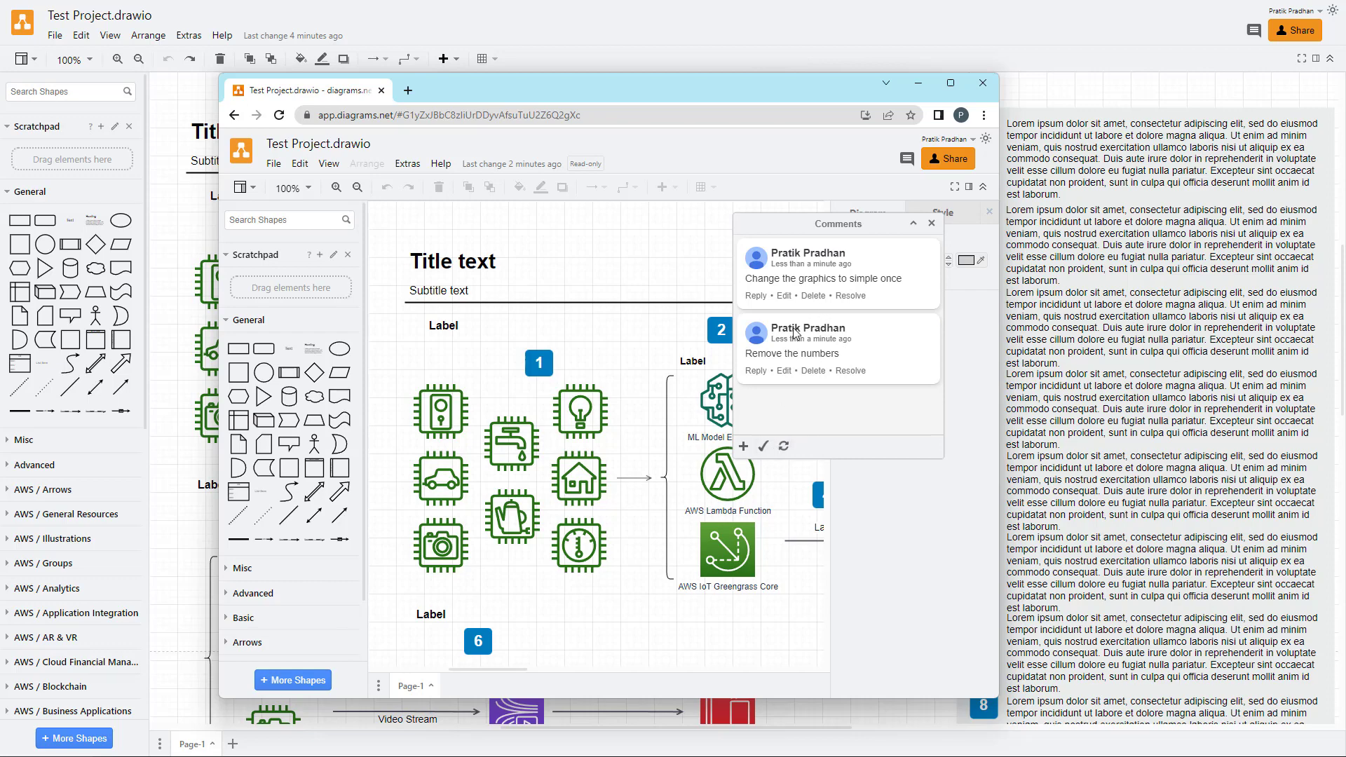
pyautogui.hotkey('alt', 'Tab')
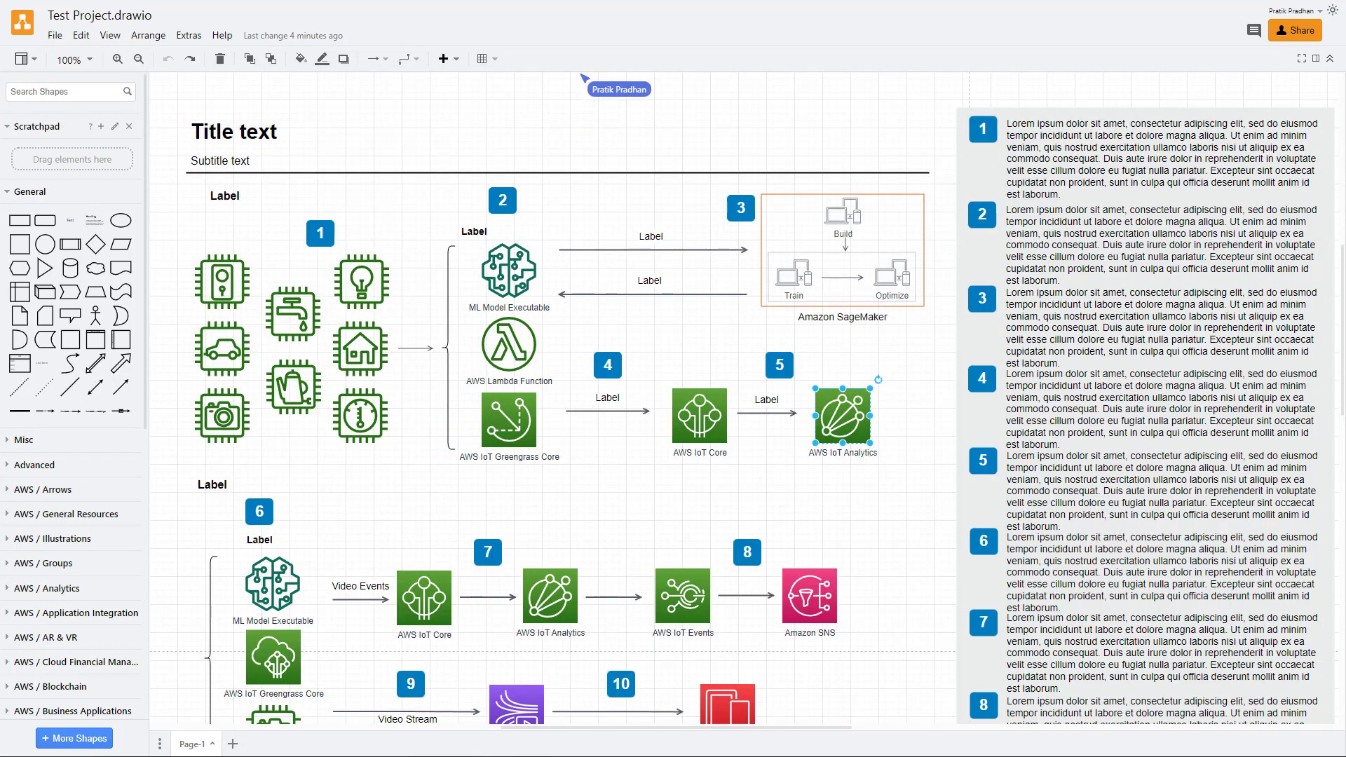
pyautogui.click(1254, 31)
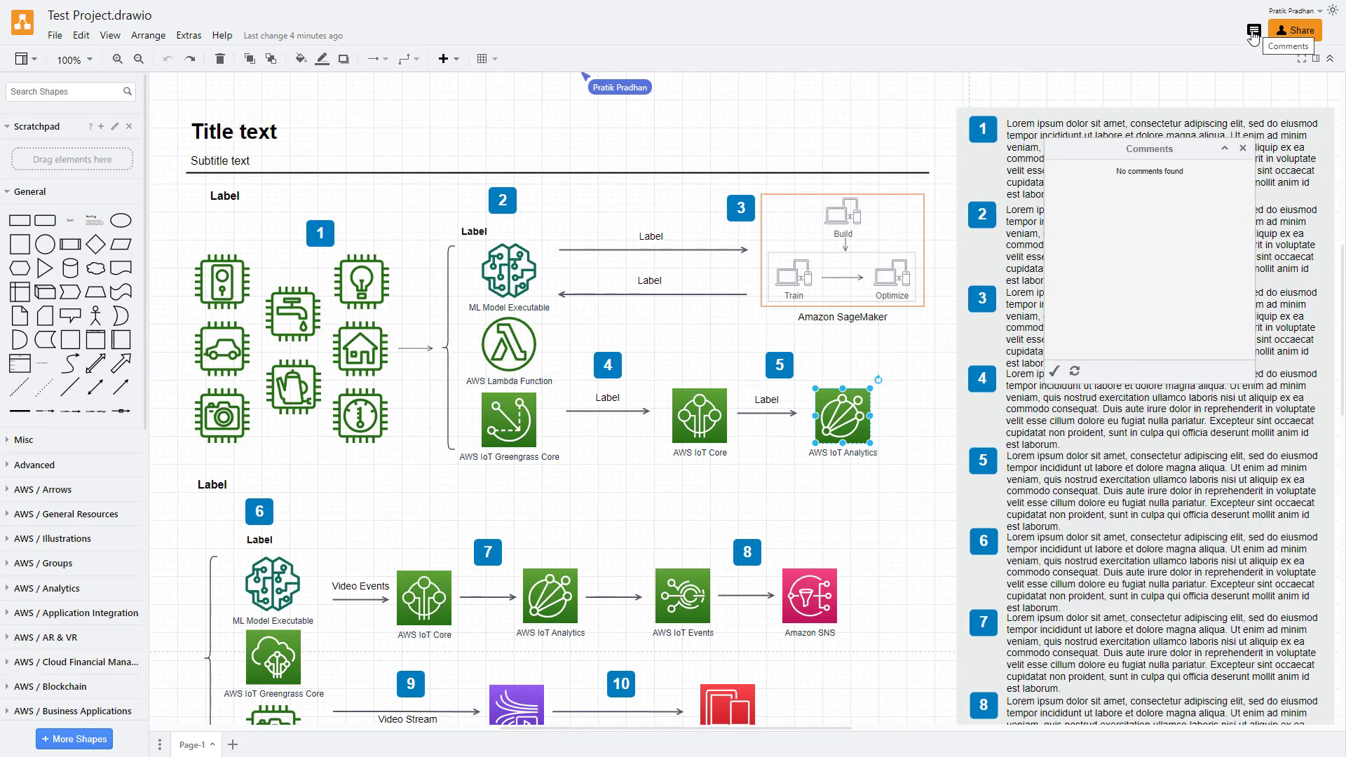
pyautogui.click(1073, 372)
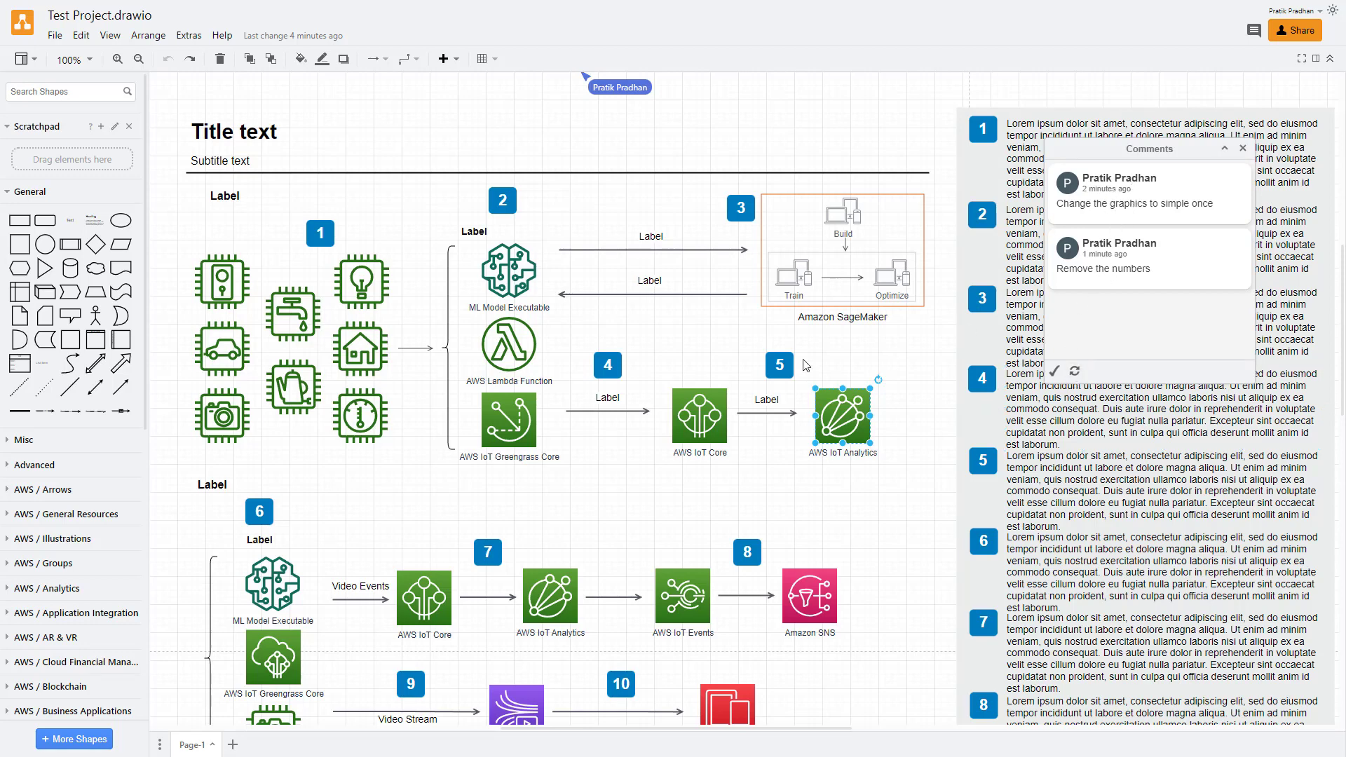
pyautogui.click(779, 366)
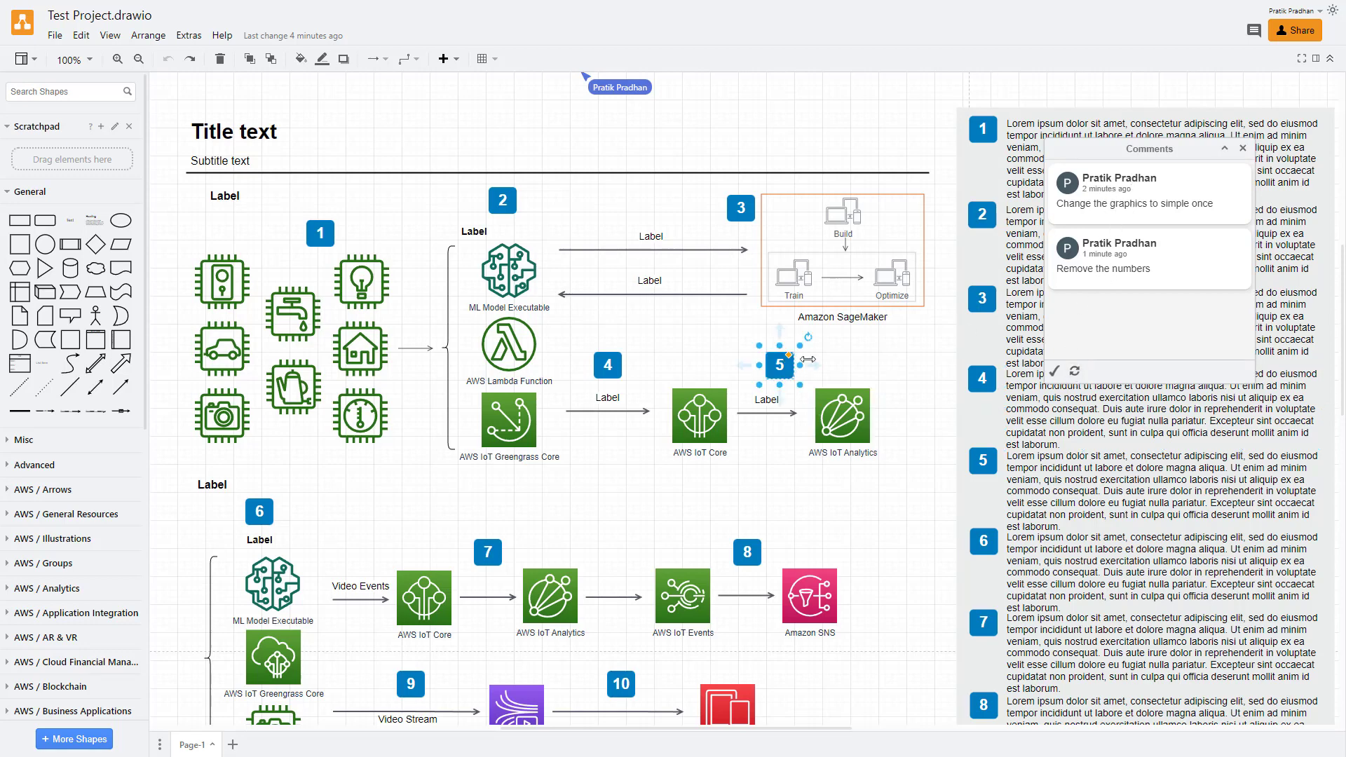
# Delete number badges 1 through 6 beside the text paragraphs
pyautogui.click(981, 129)
pyautogui.press('Delete')
pyautogui.moveTo(942, 93); pyautogui.dragTo(1005, 731)
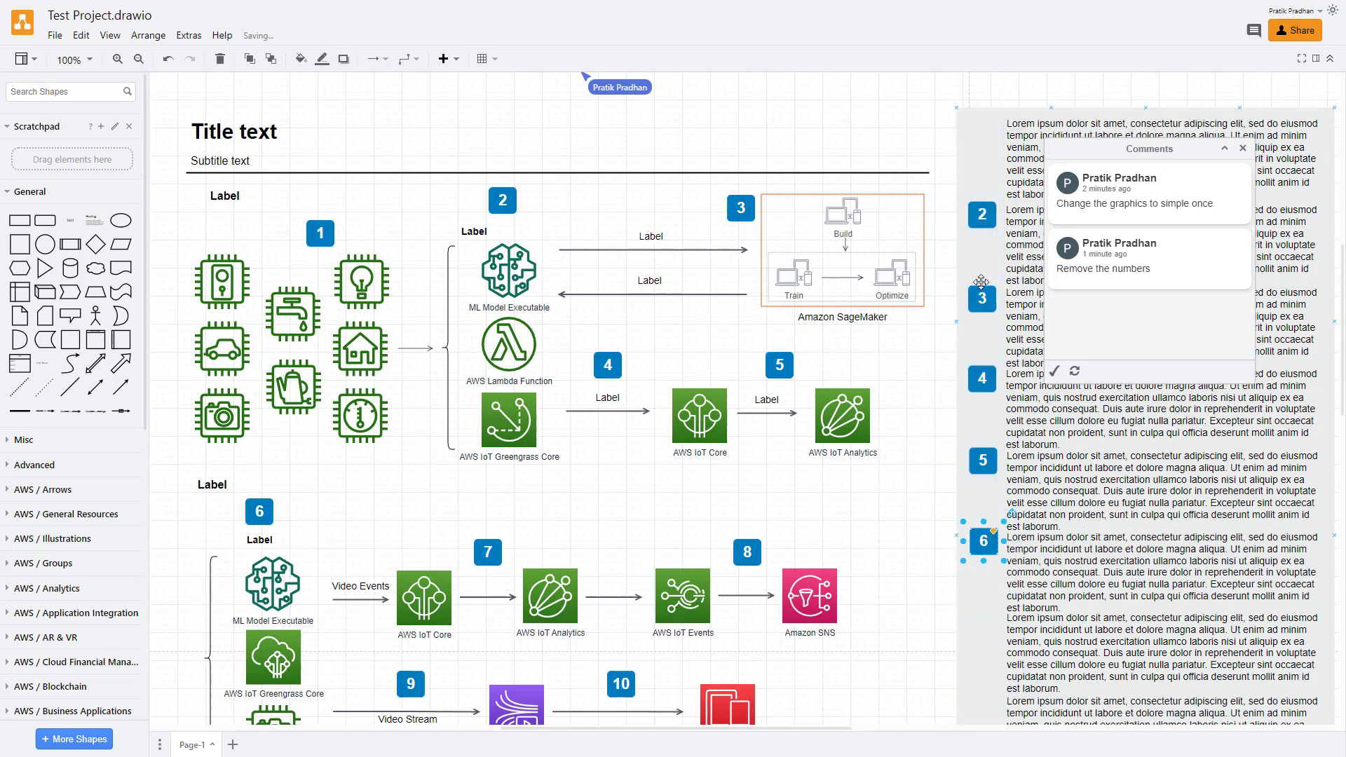
pyautogui.moveTo(966, 175)
pyautogui.mouseDown()
pyautogui.moveTo(956, 167)
pyautogui.moveTo(1014, 608)
pyautogui.mouseUp()
pyautogui.press('Delete')
# Delete badges 5, 8, 10, 9 and 7 from the upper and lower diagrams
pyautogui.click(779, 364)
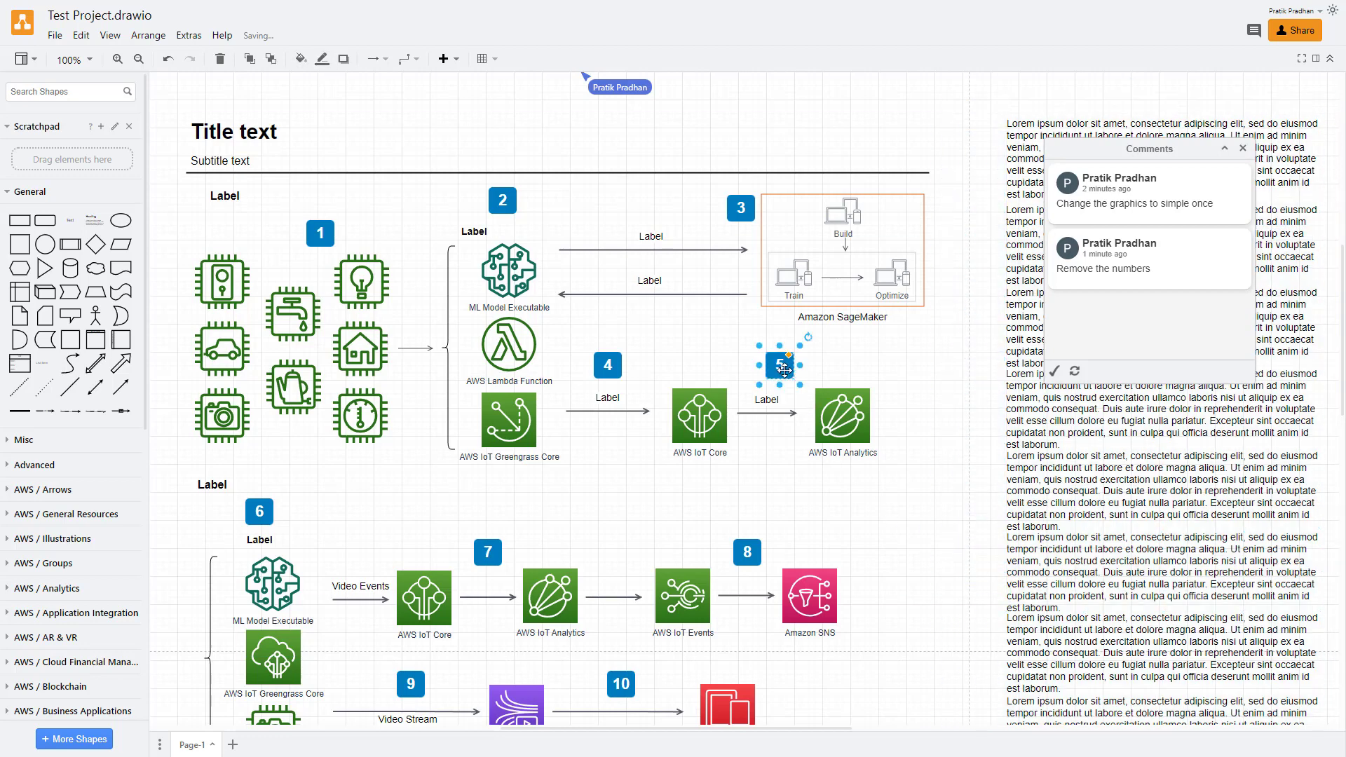
pyautogui.press('Delete')
pyautogui.click(747, 551)
pyautogui.press('Delete')
pyautogui.click(621, 683)
pyautogui.press('Delete')
pyautogui.click(410, 684)
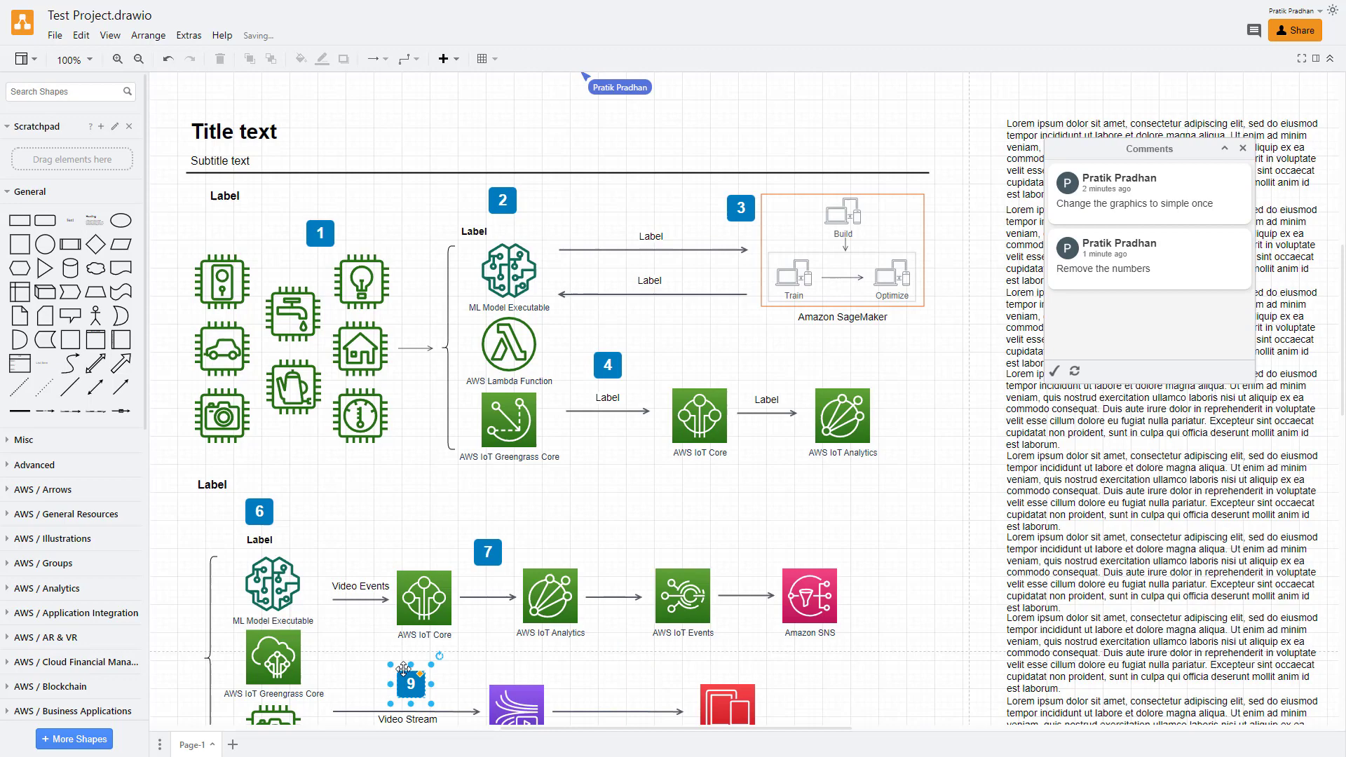
pyautogui.press('Delete')
pyautogui.click(487, 552)
# Delete badges 6, 4, 3 (beside Amazon SageMaker), 2 and 1 from the diagrams
pyautogui.press('Delete')
pyautogui.click(259, 512)
pyautogui.press('Delete')
pyautogui.press('Delete')
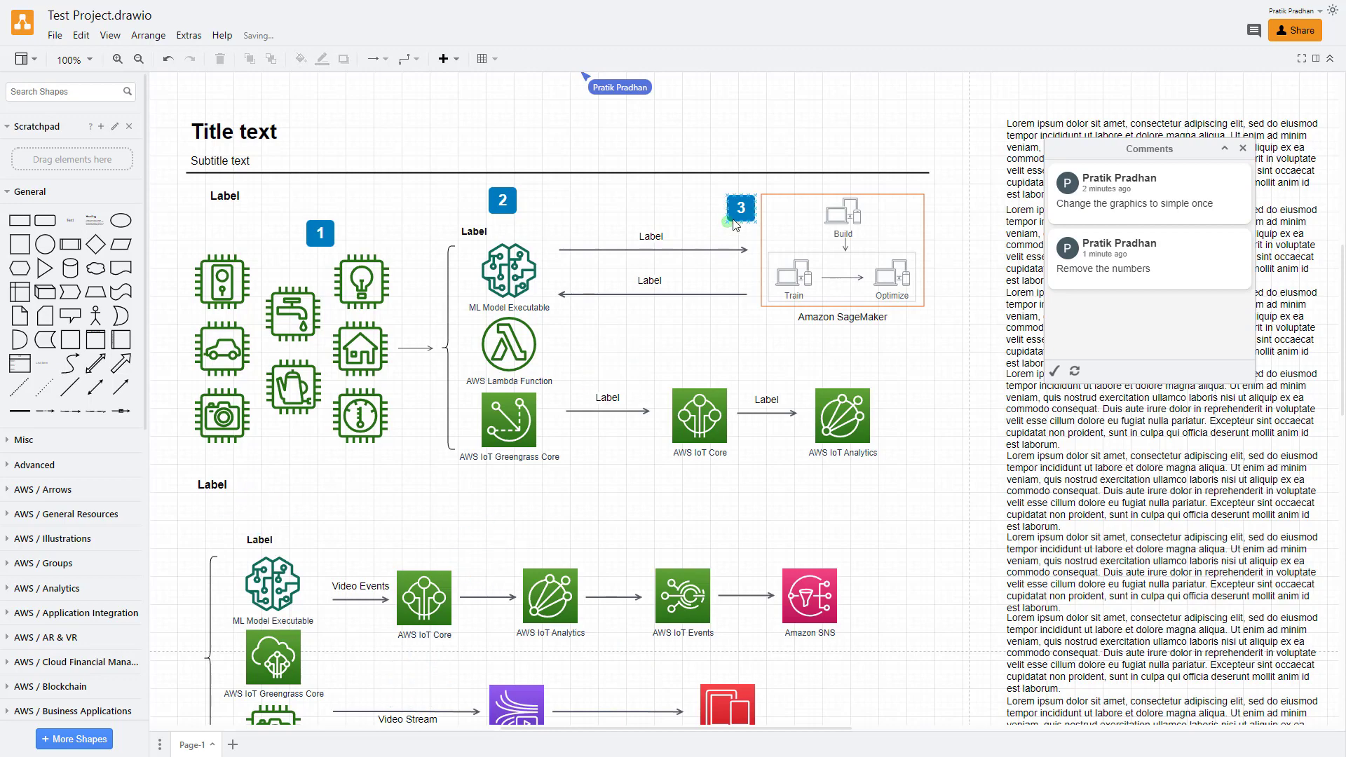
pyautogui.click(741, 208)
pyautogui.press('Delete')
pyautogui.click(502, 200)
pyautogui.press('Delete')
pyautogui.click(319, 232)
pyautogui.press('Delete')
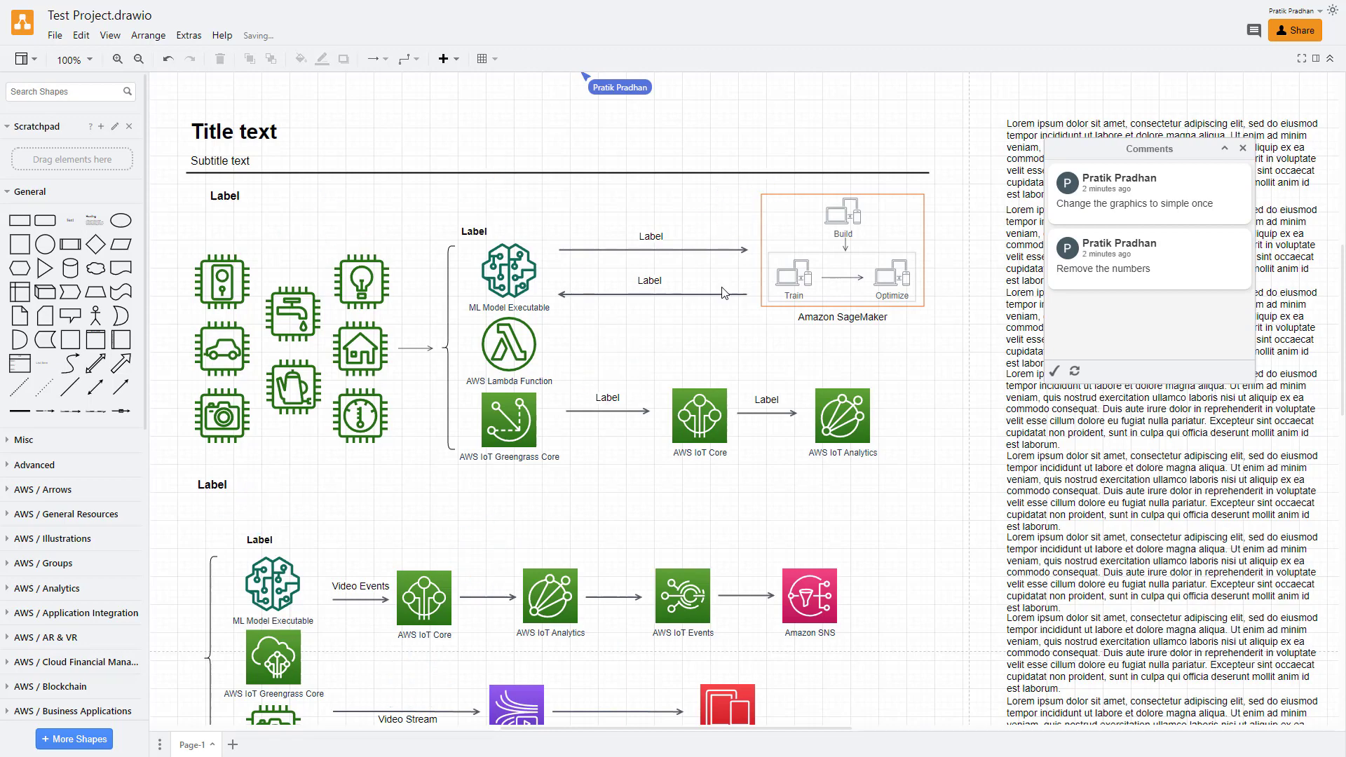
pyautogui.scroll(-5, 631, 368)
pyautogui.scroll(1, 632, 368)
# Delete badge 10 and the last badge beside the paragraphs, and include resolved comments
pyautogui.click(983, 369)
pyautogui.press('Delete')
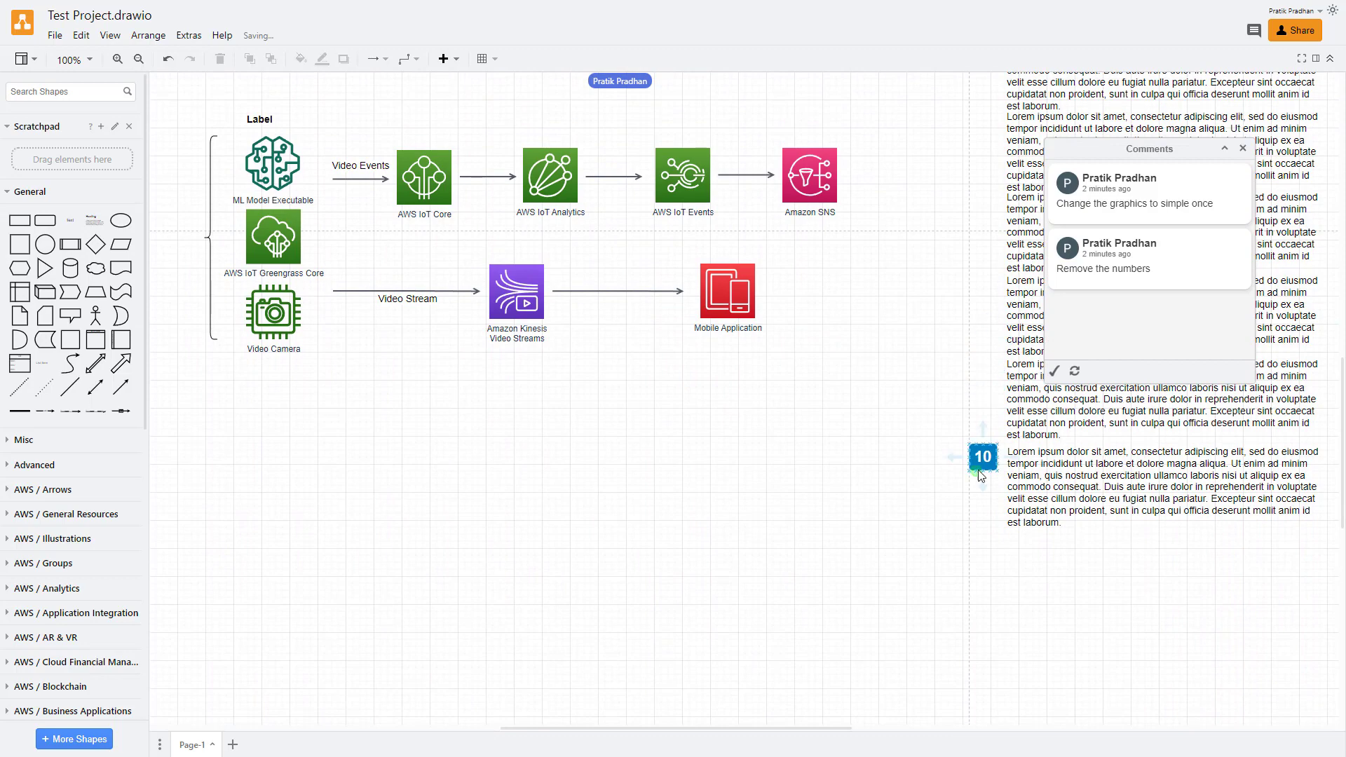
pyautogui.click(983, 457)
pyautogui.press('Delete')
pyautogui.scroll(5, 1061, 373)
pyautogui.click(1057, 373)
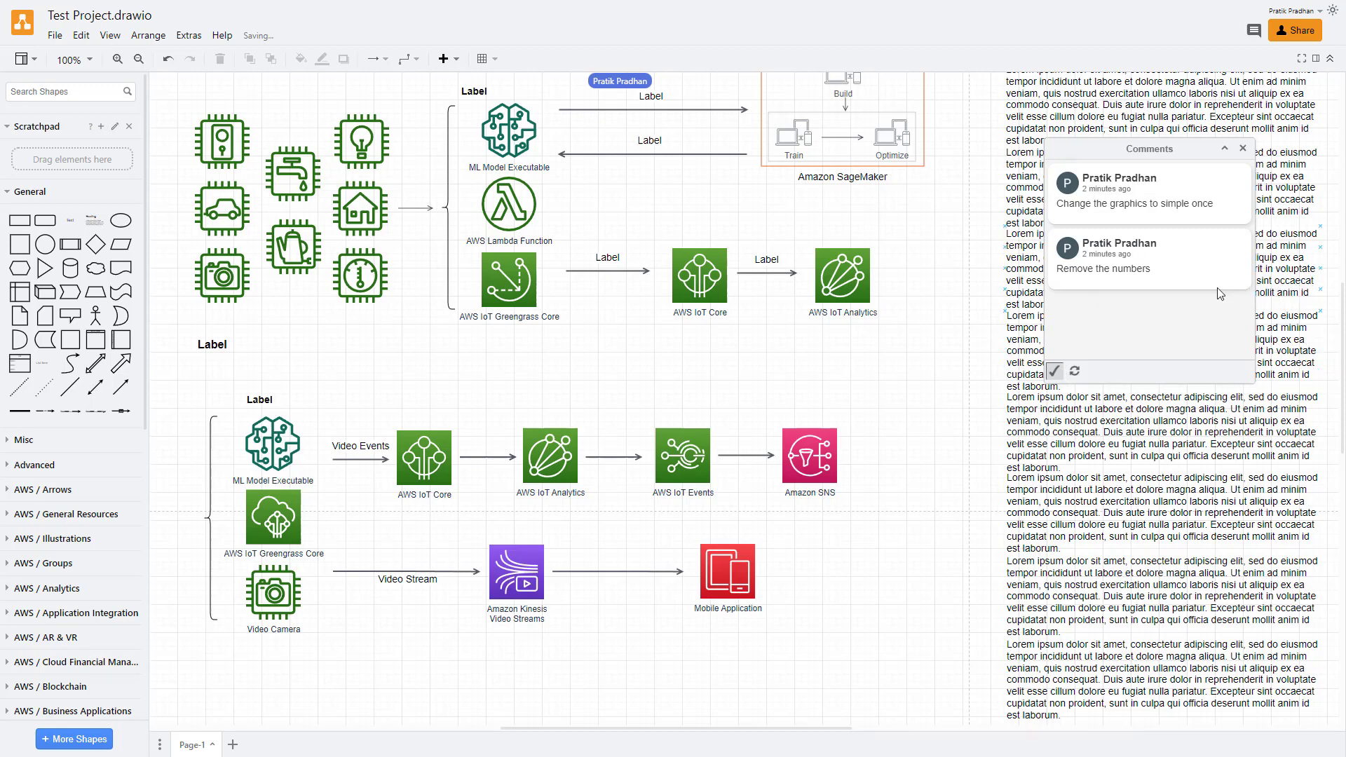
# Toggle the Show Resolved comments option in the Comments panel
pyautogui.click(1055, 372)
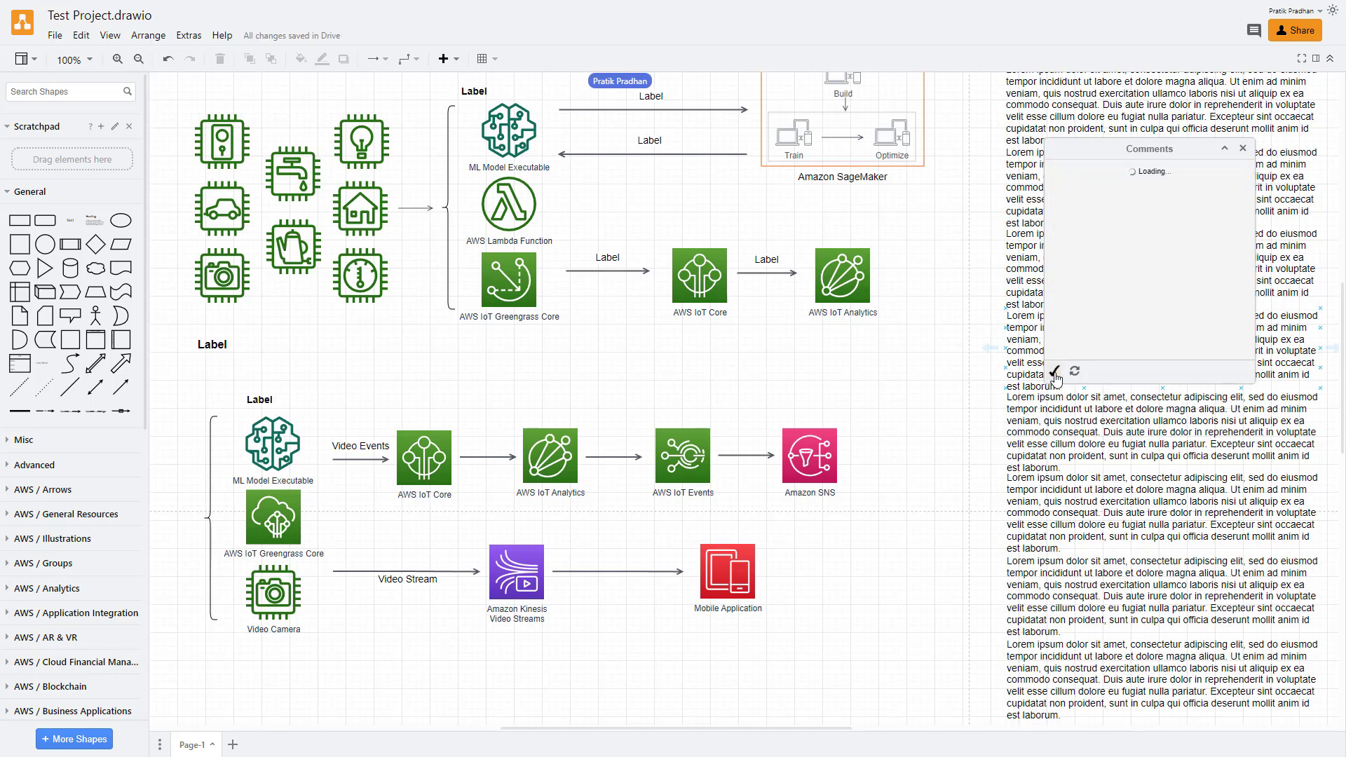
pyautogui.click(1055, 373)
pyautogui.click(1055, 373)
pyautogui.scroll(5, 841, 368)
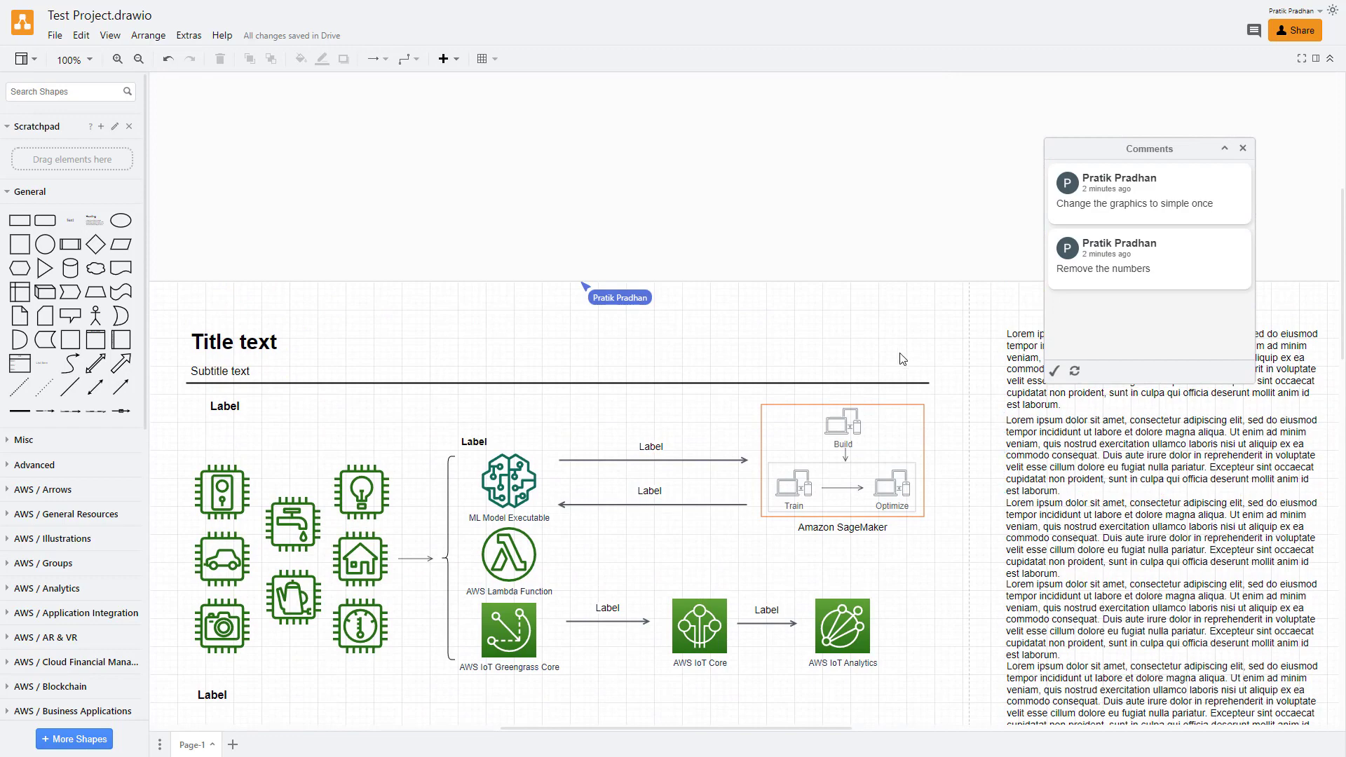
pyautogui.scroll(-5, 901, 359)
# Resolve 'Remove the numbers' in the commenter's window, then close that window
pyautogui.hotkey('alt', 'Tab')
pyautogui.moveTo(779, 169); pyautogui.dragTo(687, 103)
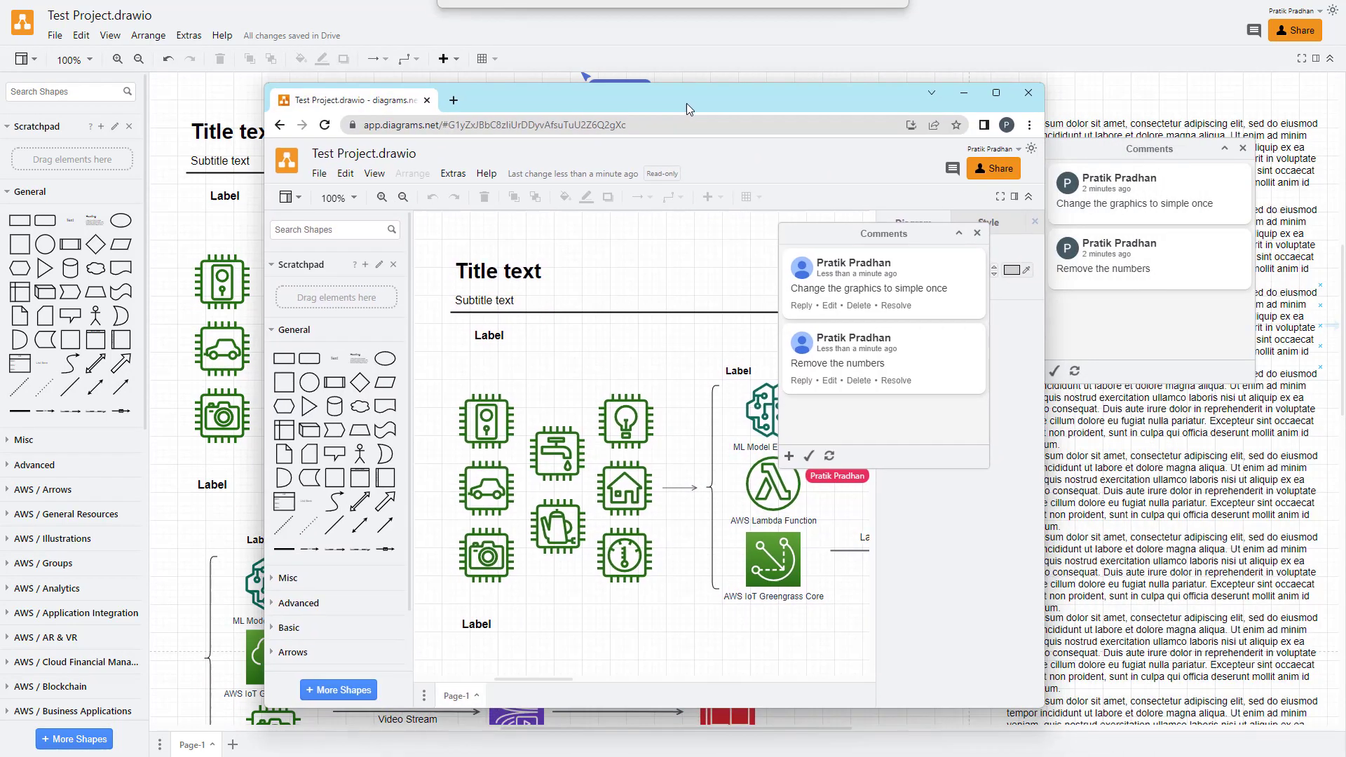
pyautogui.click(886, 386)
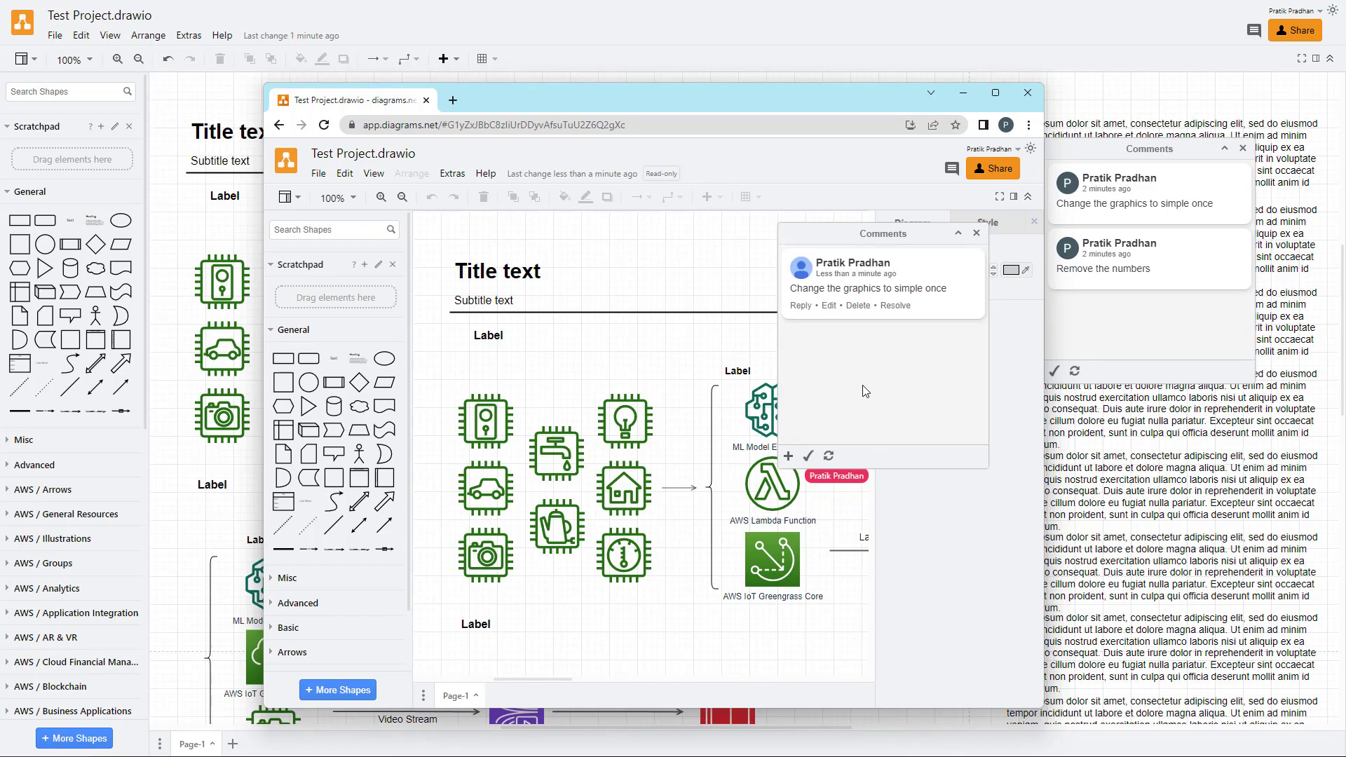
pyautogui.moveTo(763, 91); pyautogui.dragTo(1341, 105)
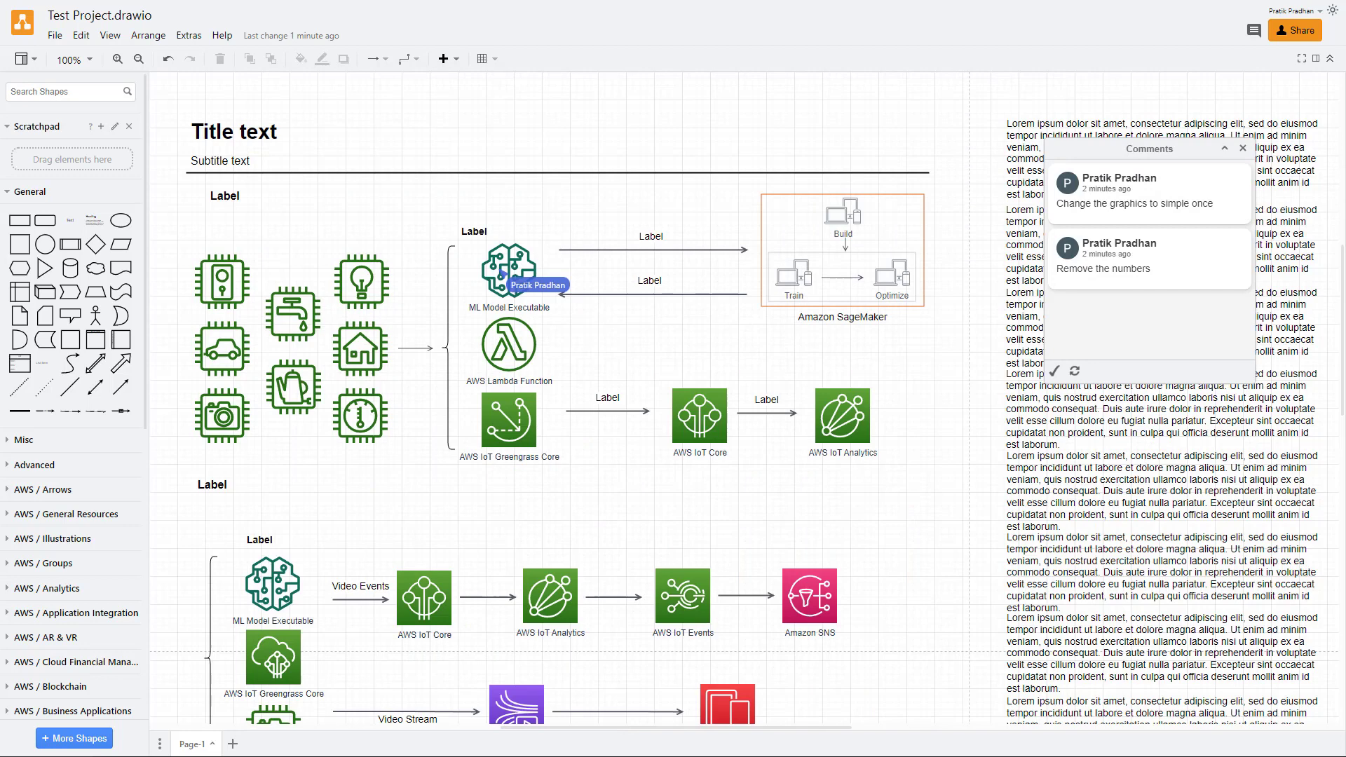
# Turn on Show Resolved so the numbers comment's 'Marked as resolved' note appears
pyautogui.click(1056, 372)
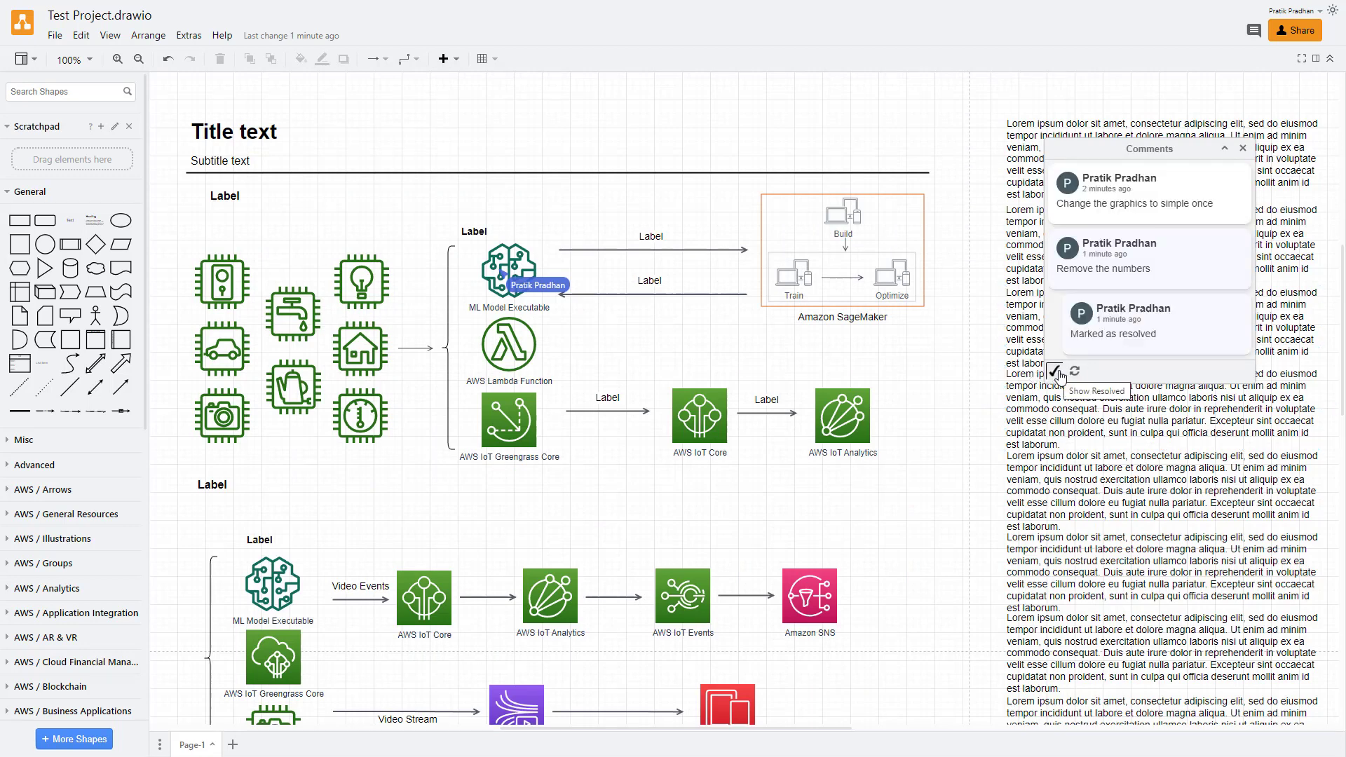